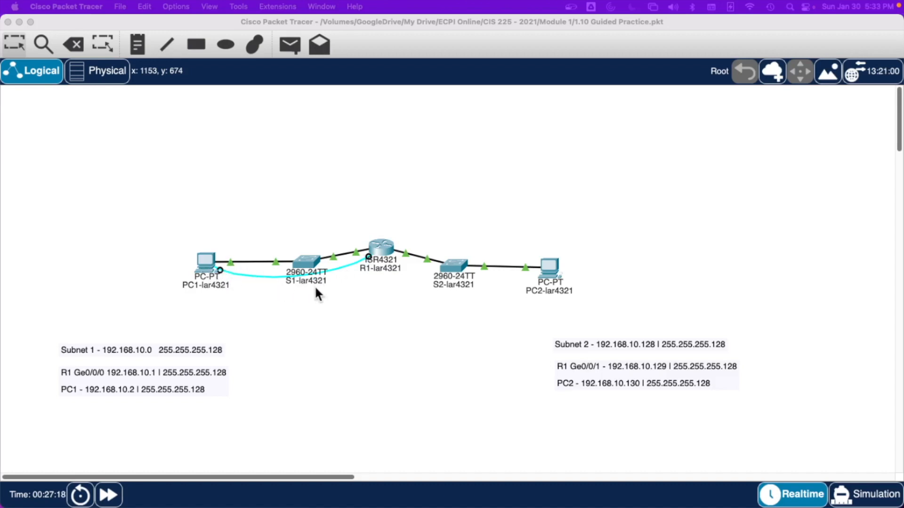
Step: Reattach the console cable between PC1's RS 232 port and R1's Console port
click(205, 262)
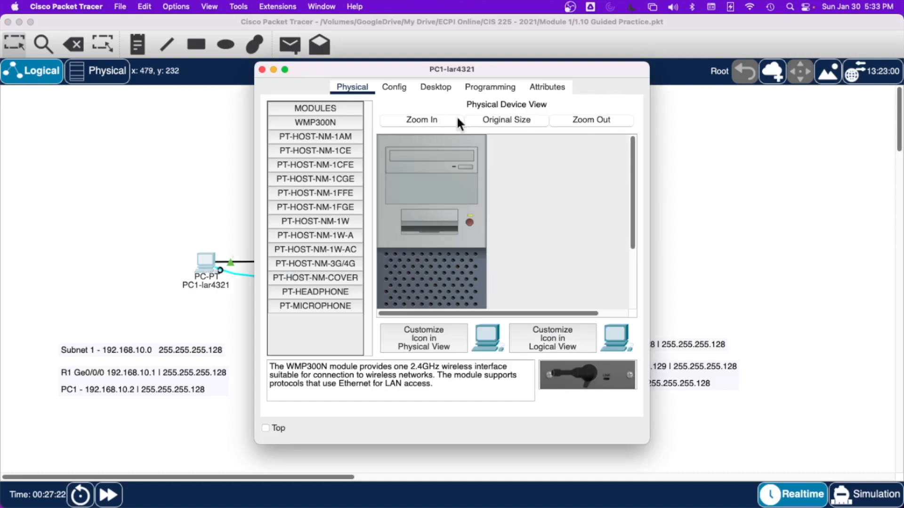
click(262, 69)
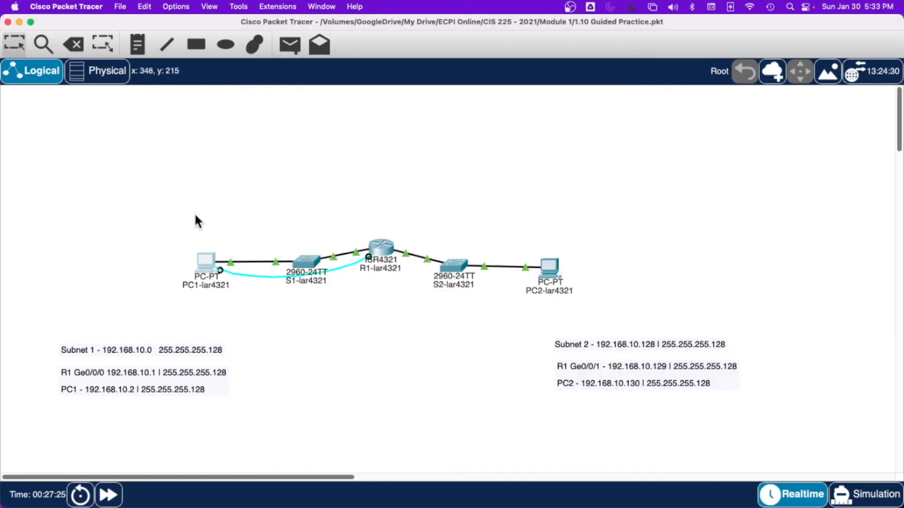
click(222, 272)
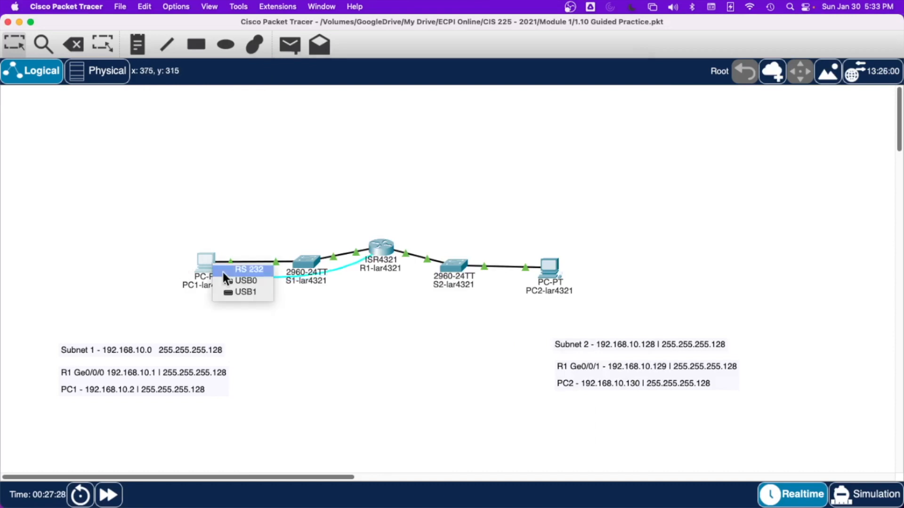
click(250, 270)
click(370, 256)
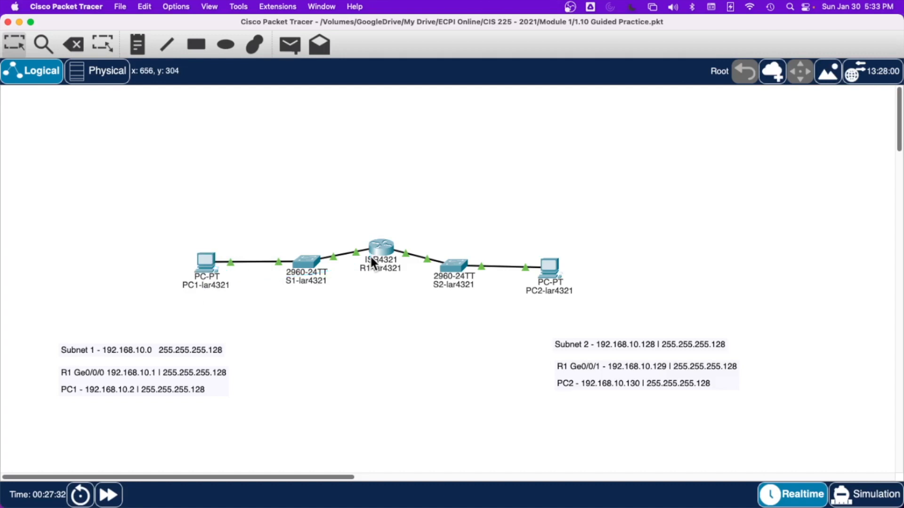
click(380, 251)
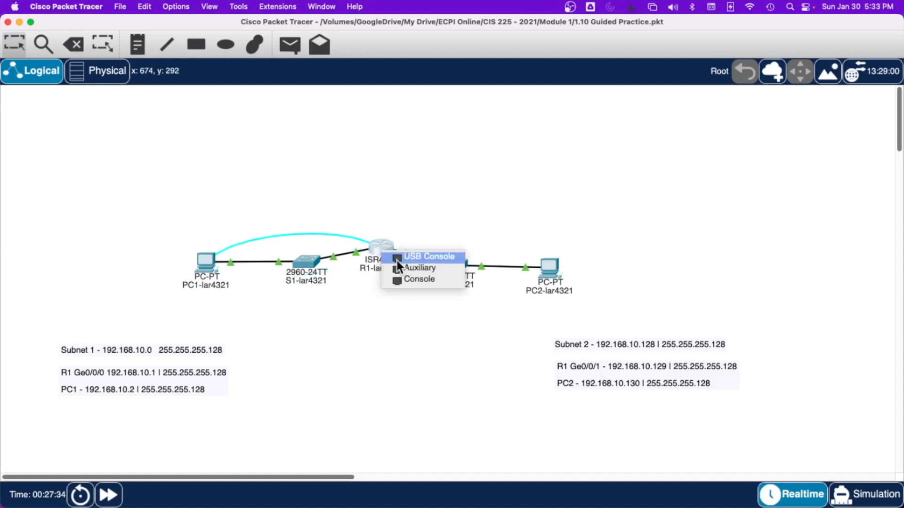
click(401, 279)
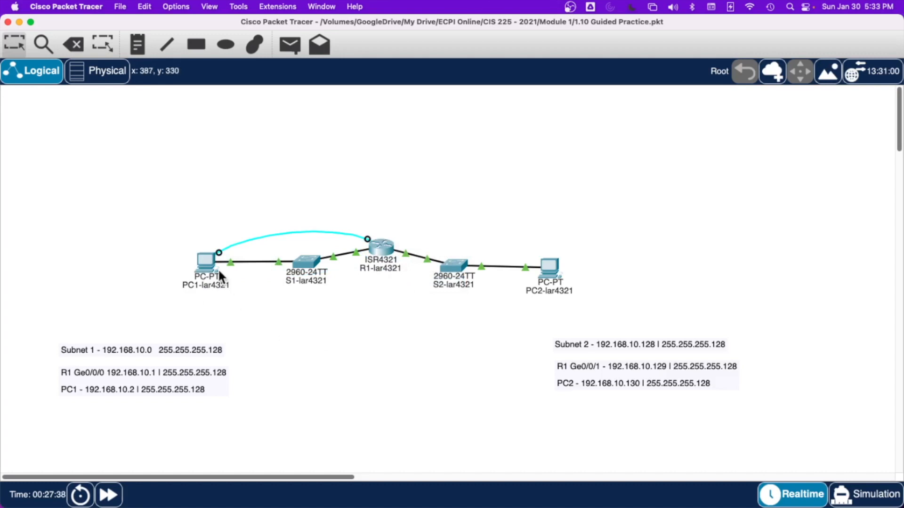
Step: Open PC1's Terminal with 9600 bits per second, 8 data bits, no parity and 1 stop bit, and widen its window
click(204, 257)
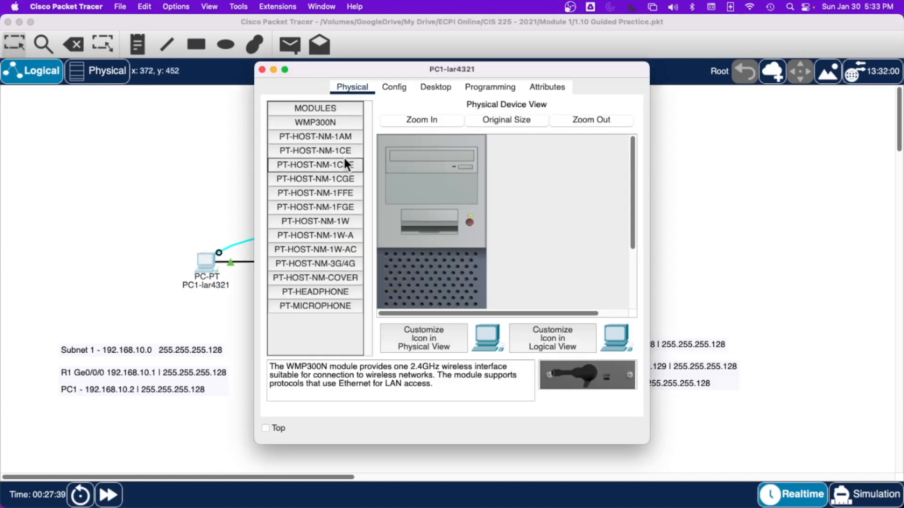
click(442, 91)
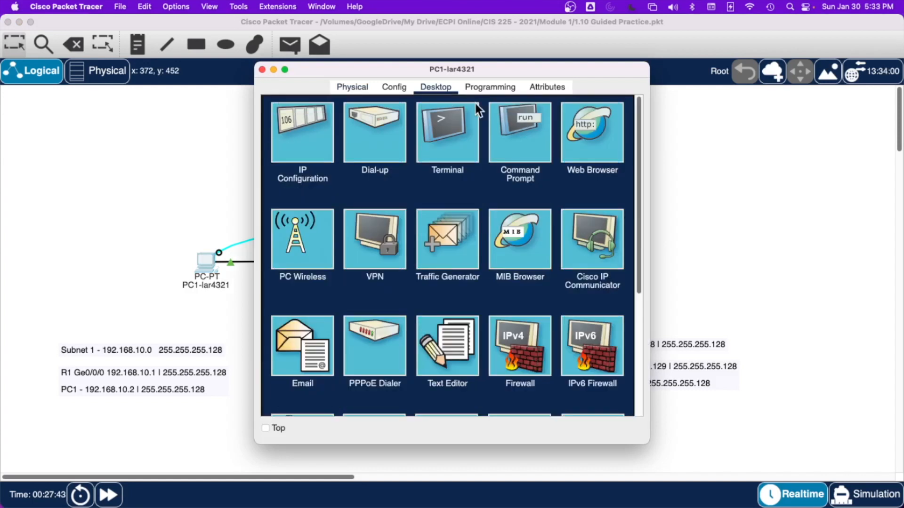
click(445, 137)
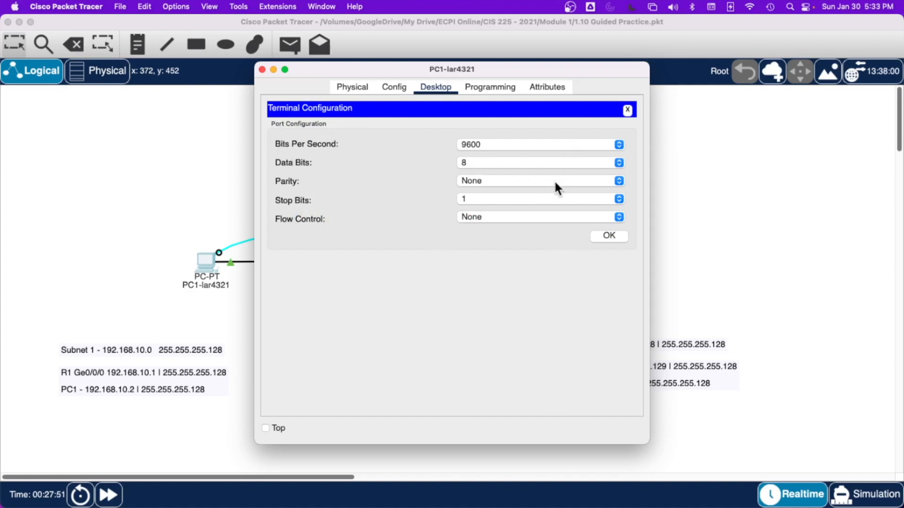
click(607, 235)
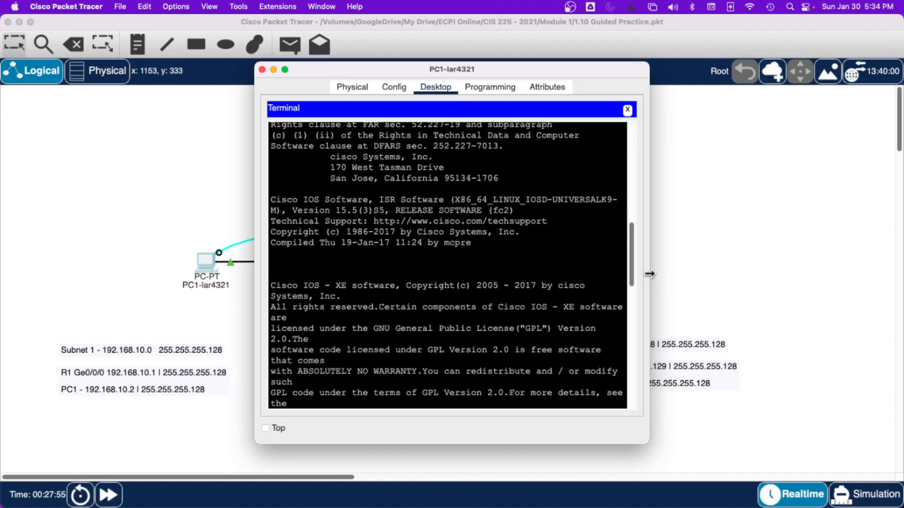
drag(652, 276, 829, 299)
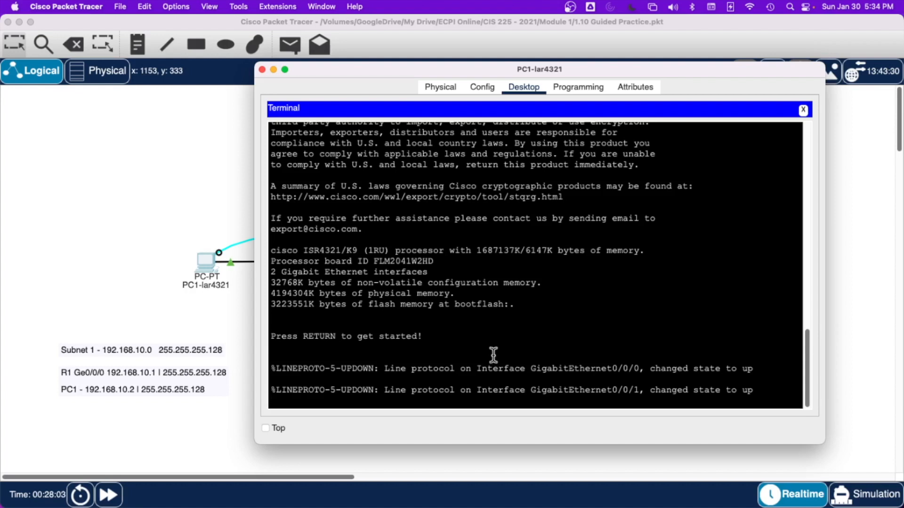
Step: Start the router's console session and enter privileged EXEC mode with en
key(Return)
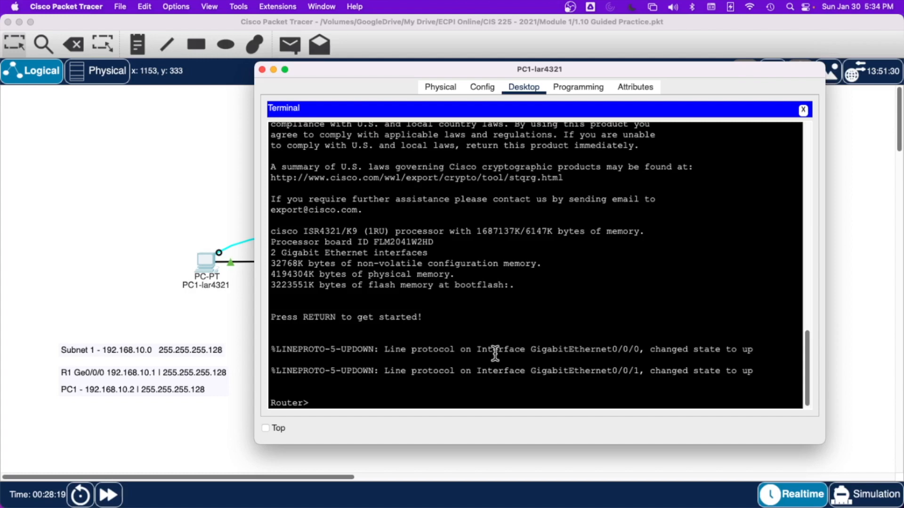
text(en)
key(Return)
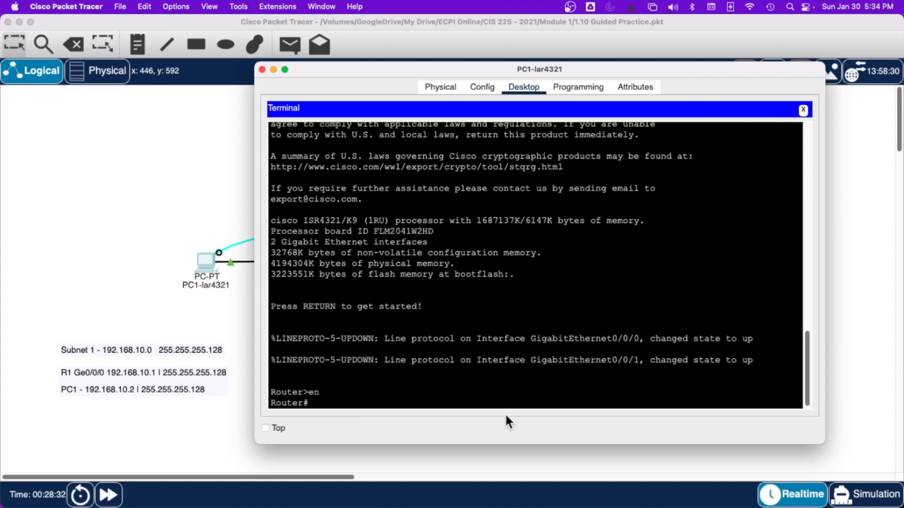
Step: Display the router's running configuration with show run and page through it to the line vty section
text(show run)
key(Return)
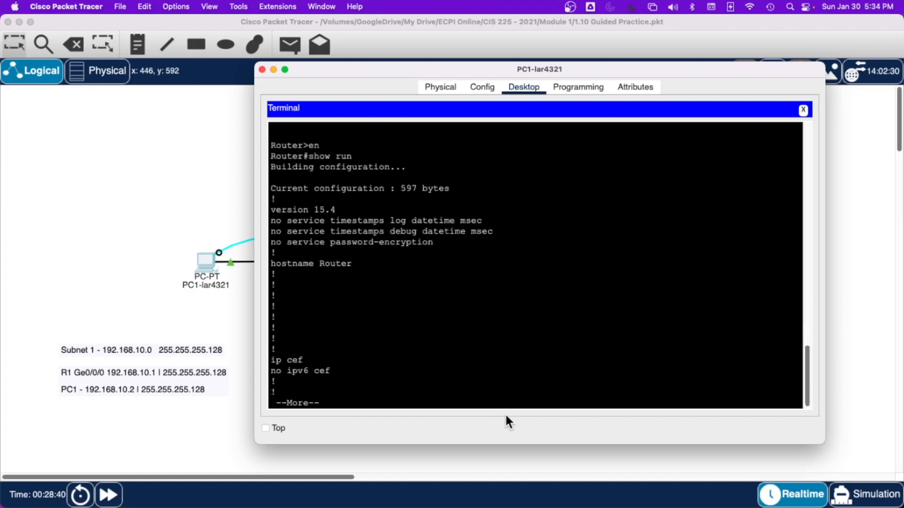
key(Return)
key(Return)
key(Return)
key(Return)
key(Return)
key(Return)
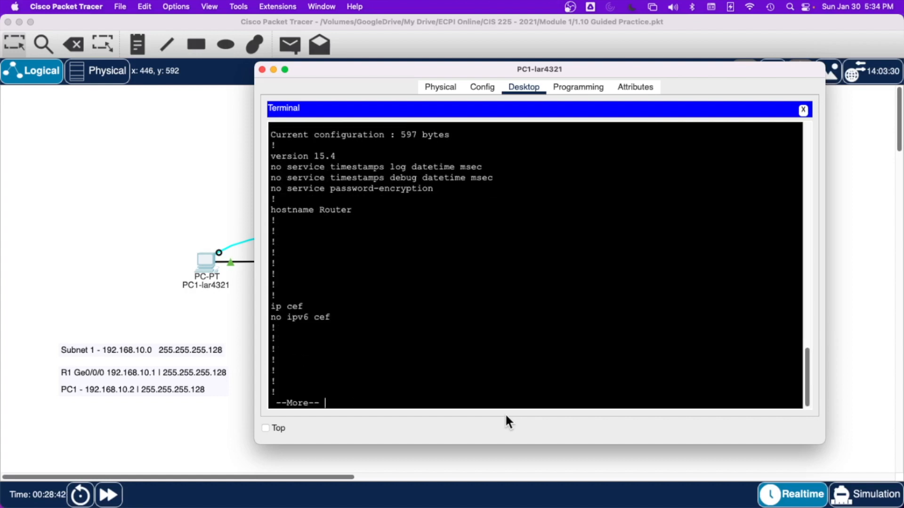
key(Return)
key(Return)
key(Return)
key(Return)
key(Return)
key(Return)
key(Return)
key(Return)
key(Return)
key(Return)
key(Return)
key(Return)
key(Return)
key(Return)
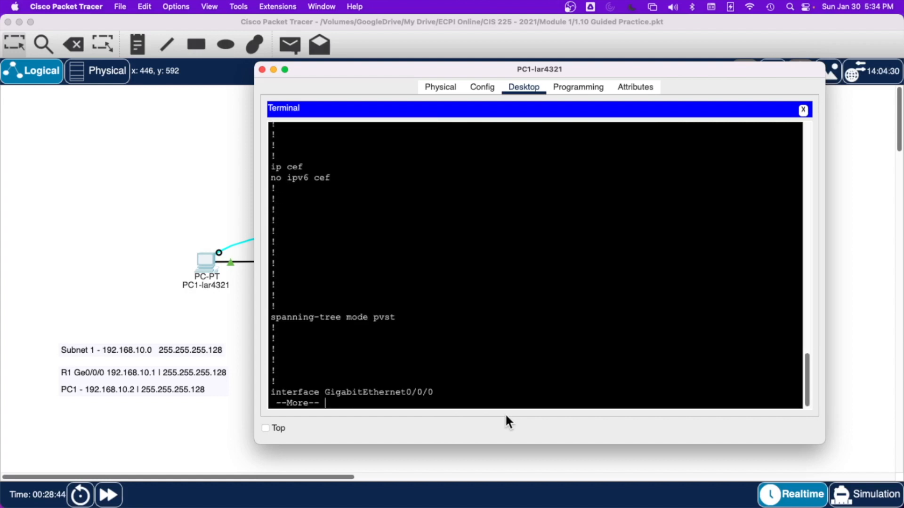
key(Return)
key(Return)
key(Return)
key(Return)
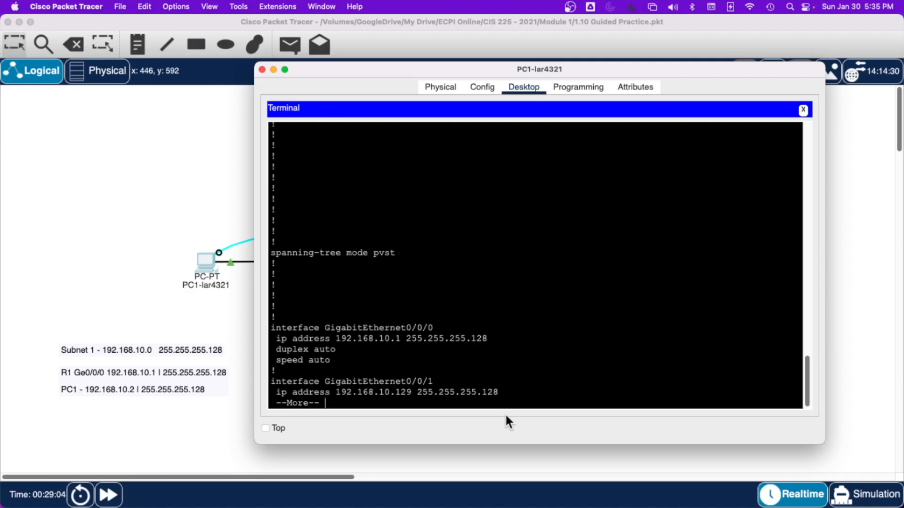
key(Return)
key(Return)
key(Return)
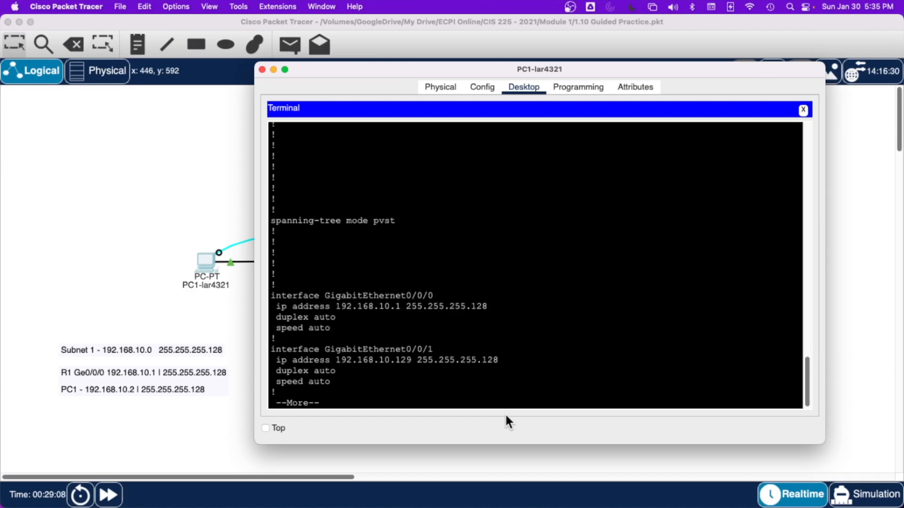
key(Return)
key(Return)
key(Return)
key(Return)
key(Return)
key(Return)
key(Return)
key(Return)
key(Return)
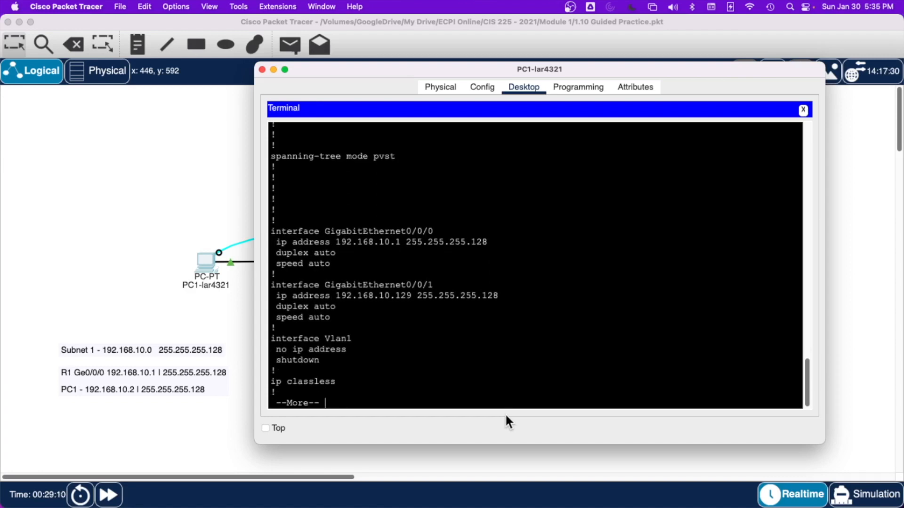
key(Return)
key(Return)
key(Return)
key(Return)
key(Return)
key(Return)
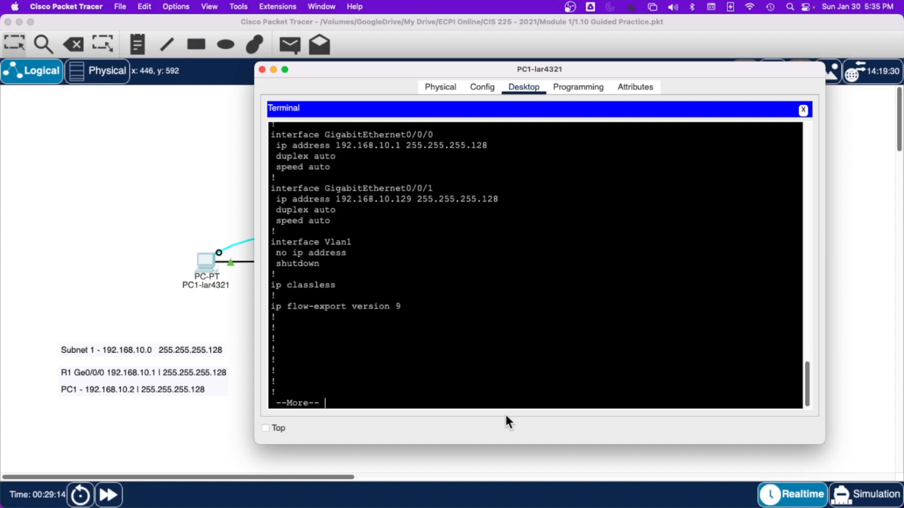
key(Return)
key(Return)
key(Return)
key(Return)
key(Return)
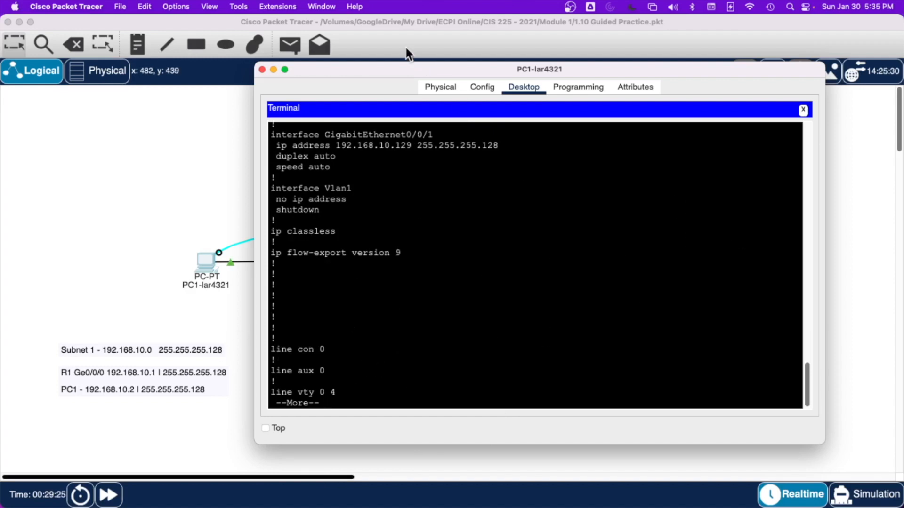
Step: Switch off PC1's FastEthernet0 port and place a narrower configuration window clear of the PC1–R1 links
click(479, 88)
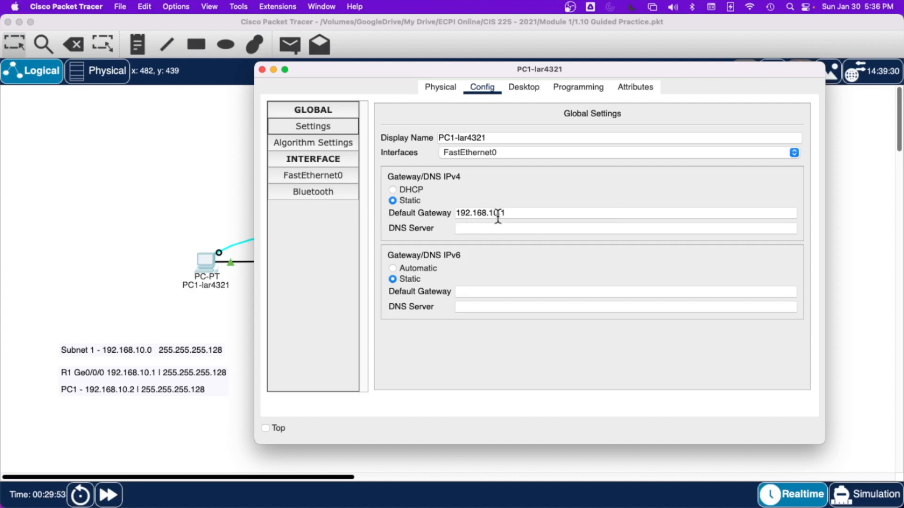
click(292, 176)
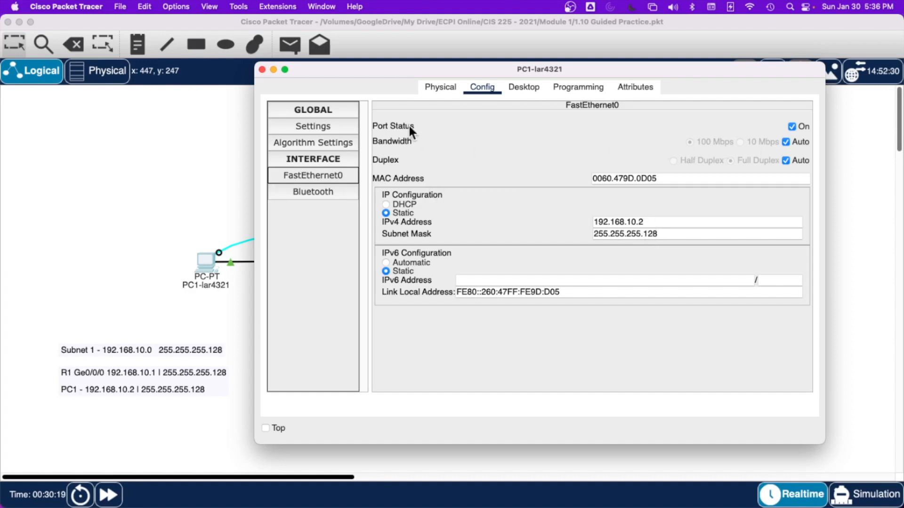
click(792, 127)
drag(665, 69, 706, 75)
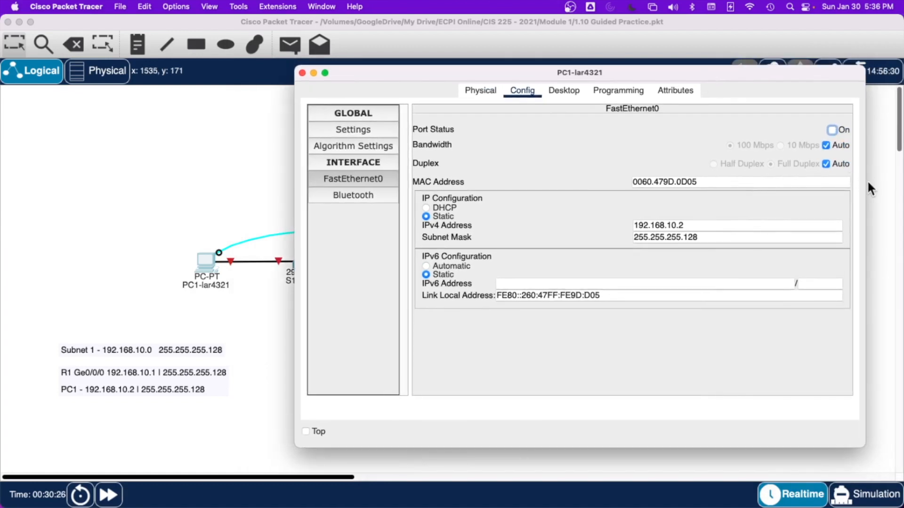
drag(866, 179, 716, 175)
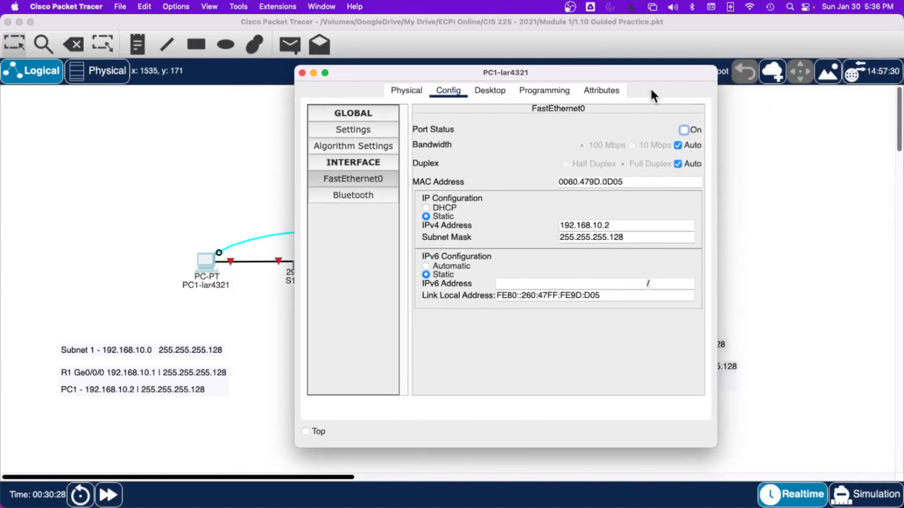
drag(639, 76, 791, 89)
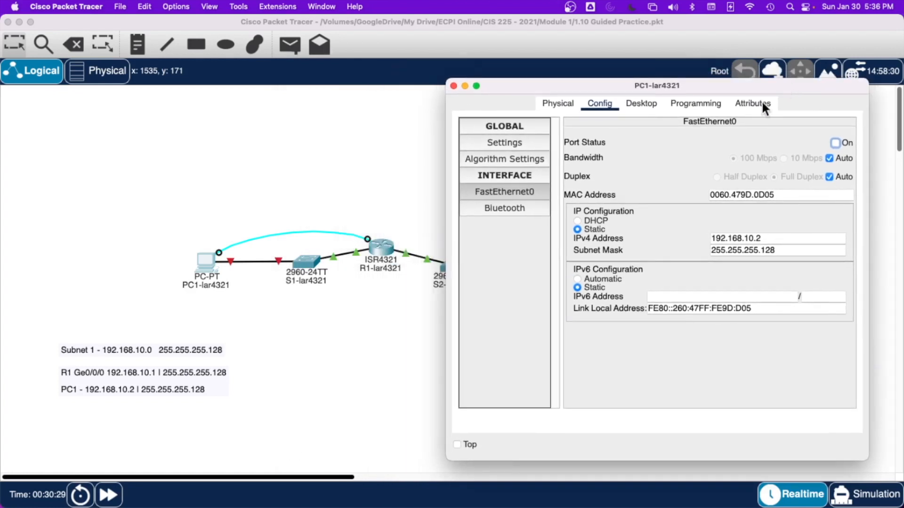
Step: Switch PC1's FastEthernet0 port back on and fast-forward the network time
click(836, 142)
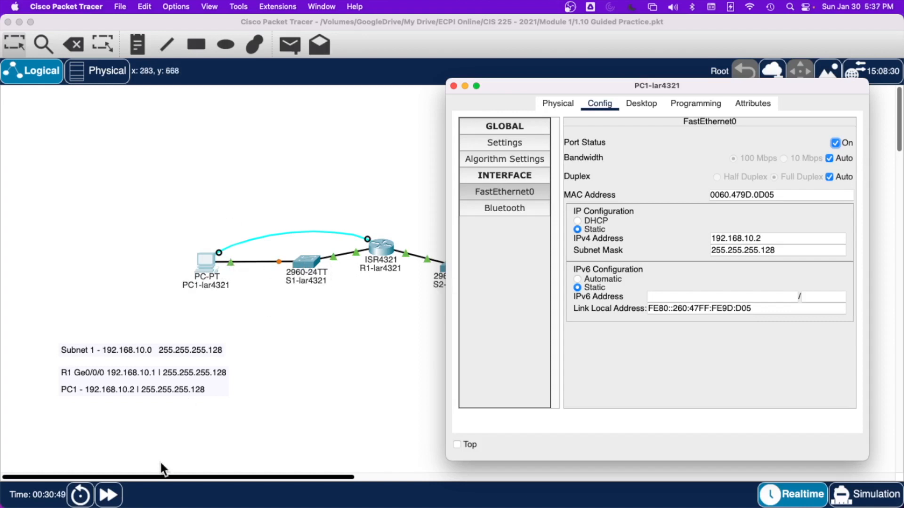
click(108, 497)
click(108, 499)
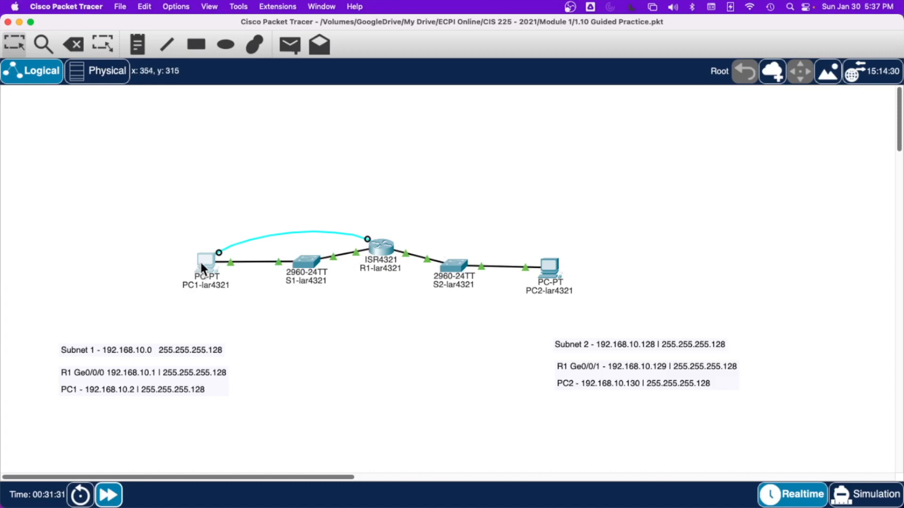
Step: Review the interface entries of the running configuration in R1's command line interface
click(378, 248)
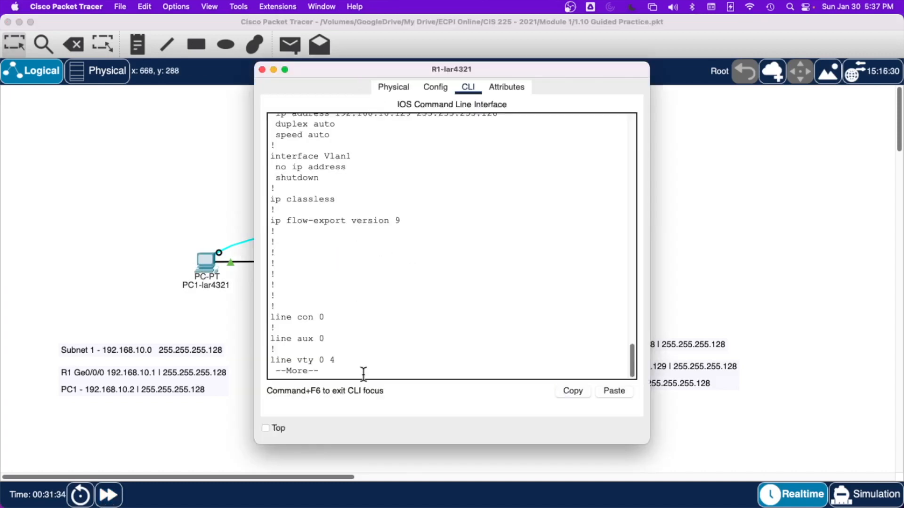
scroll(363, 374, up, 5)
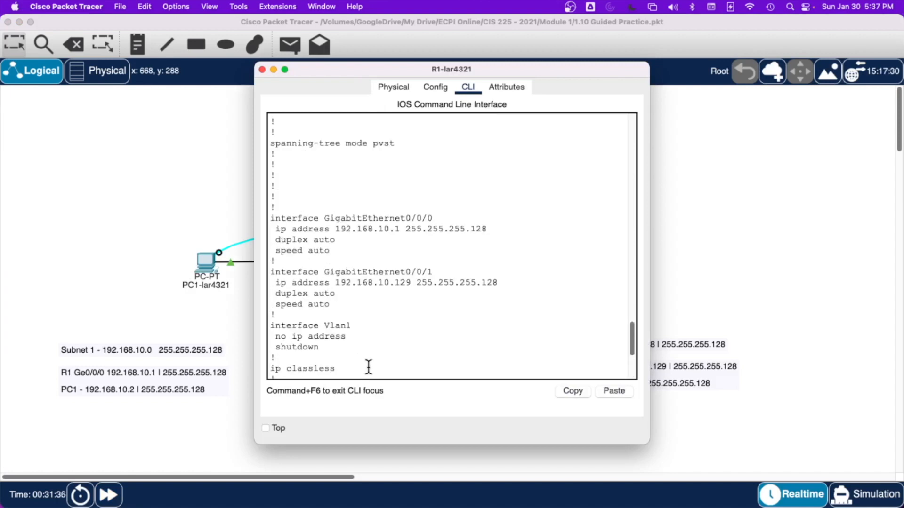
scroll(363, 374, down, 5)
scroll(368, 367, up, 4)
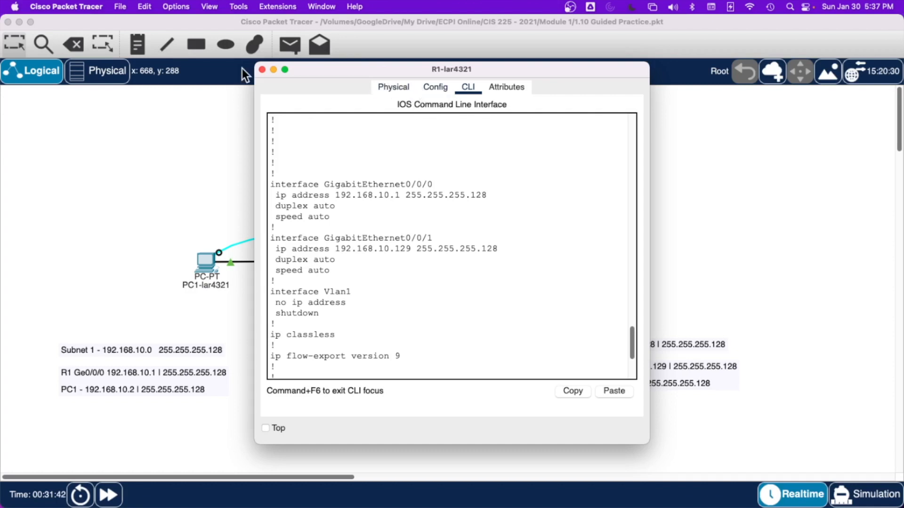
Step: Inspect R1's NIM-2T module in the physical device view and open the GigabitEthernet0/0/0 interface settings
click(436, 87)
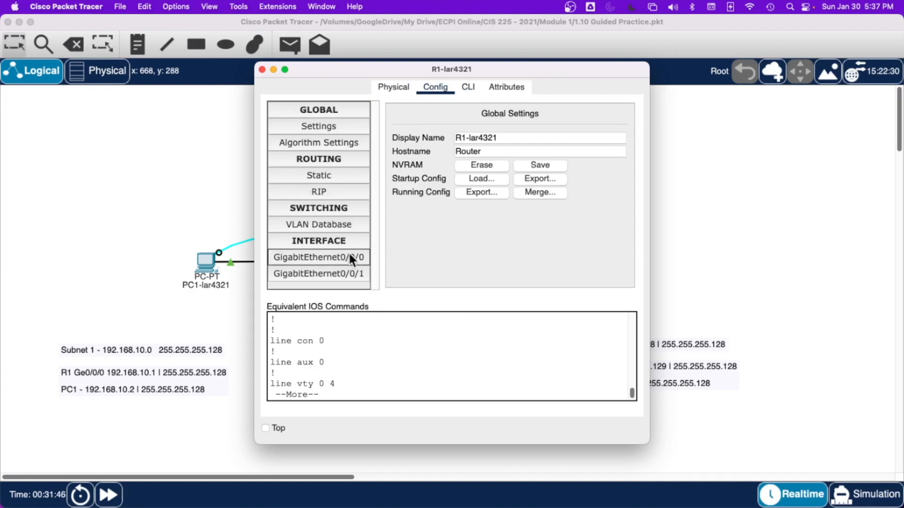
click(398, 89)
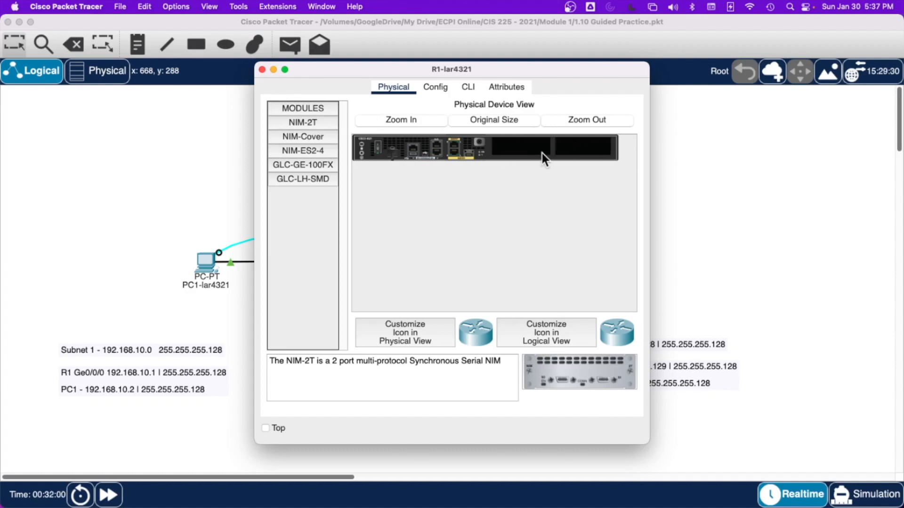
click(311, 121)
click(431, 87)
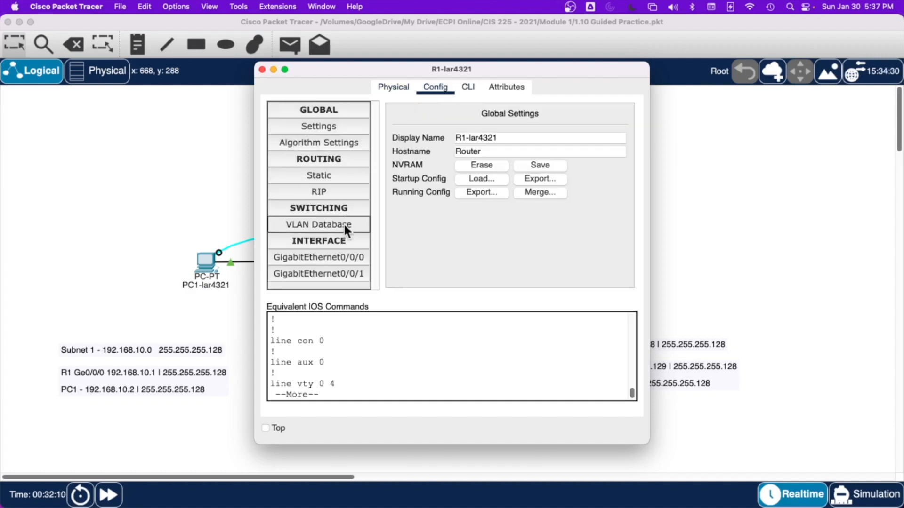
click(335, 262)
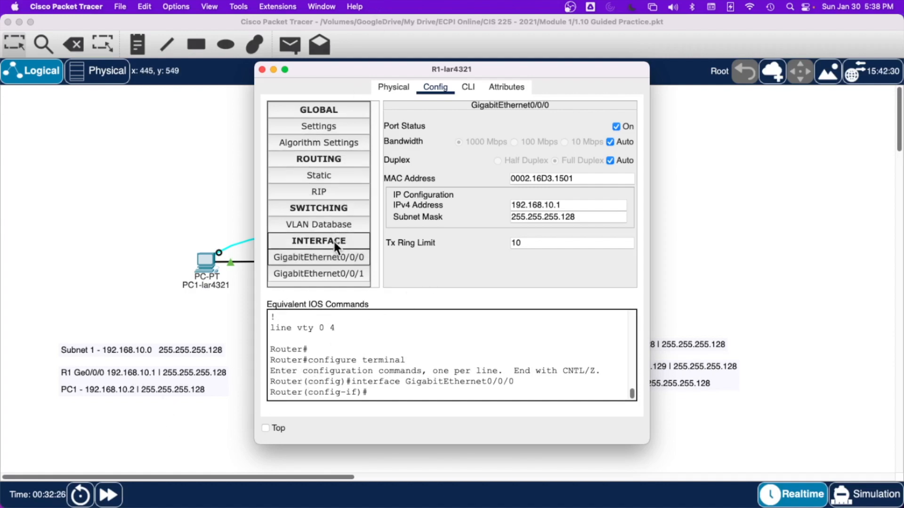
Step: Switch off R1's GigabitEthernet0/0/0 port and review the equivalent IOS commands in the router's command line interface
click(330, 258)
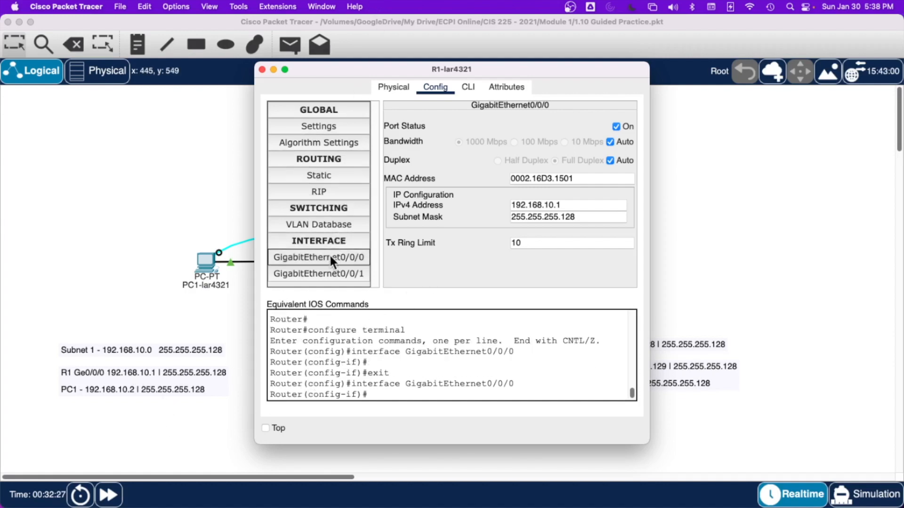
click(615, 125)
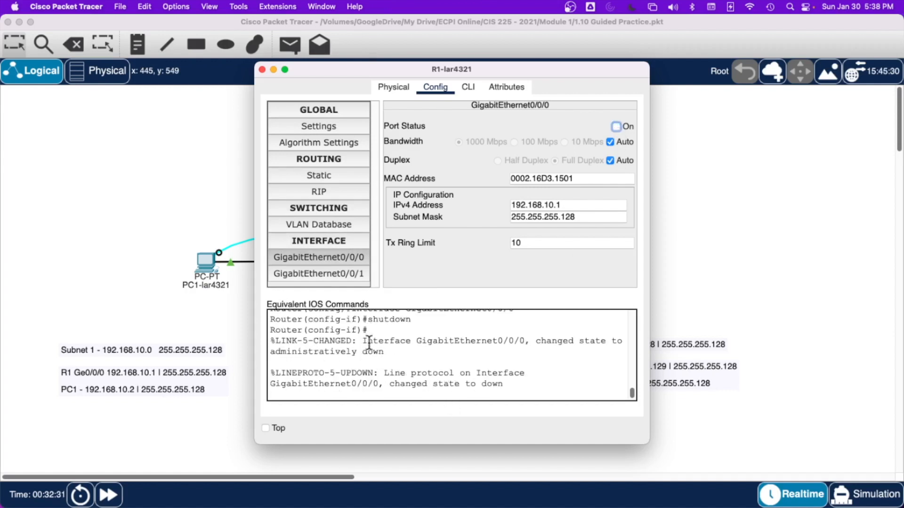
scroll(368, 354, up, 1)
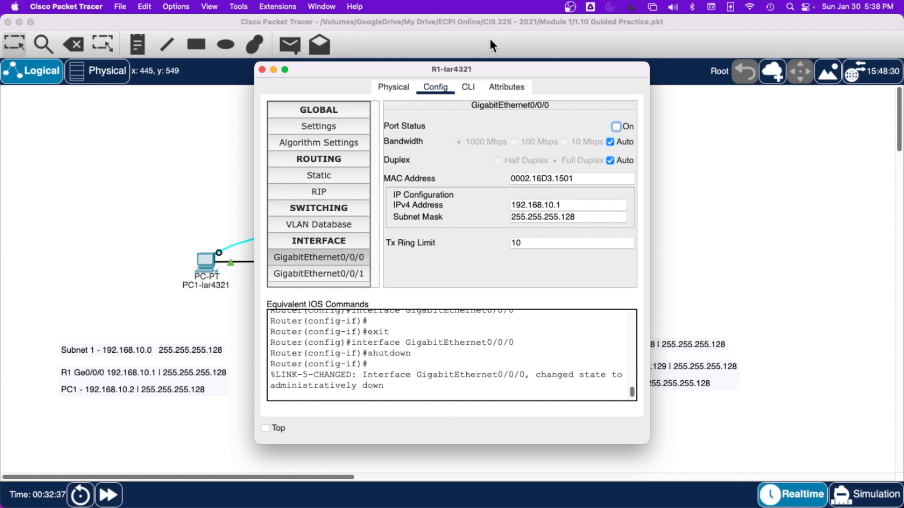
click(467, 86)
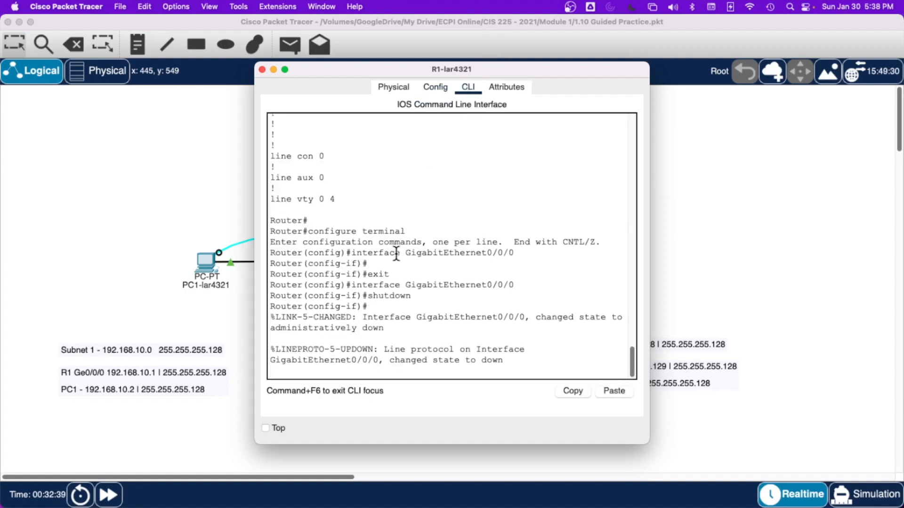
click(429, 88)
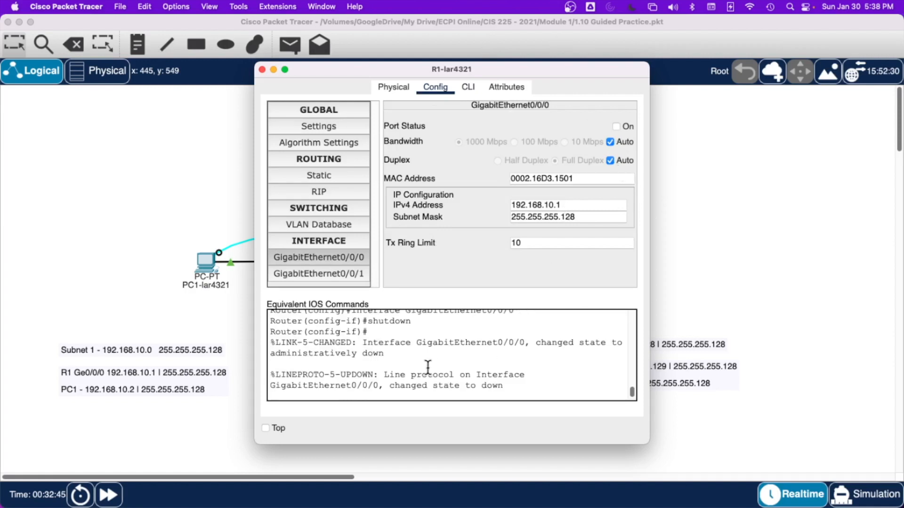
scroll(391, 364, up, 2)
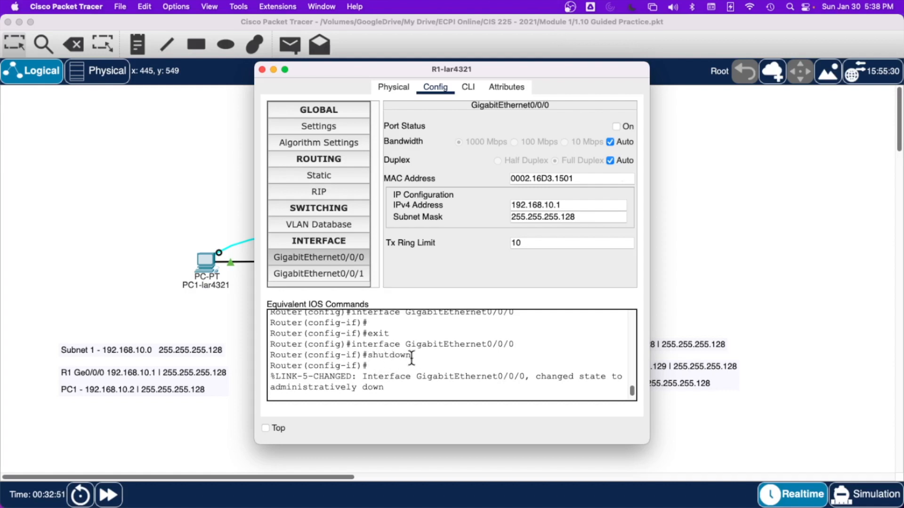
Step: Switch R1's GigabitEthernet0/0/0 port back on, review the resulting command line log, and close the router window
click(616, 126)
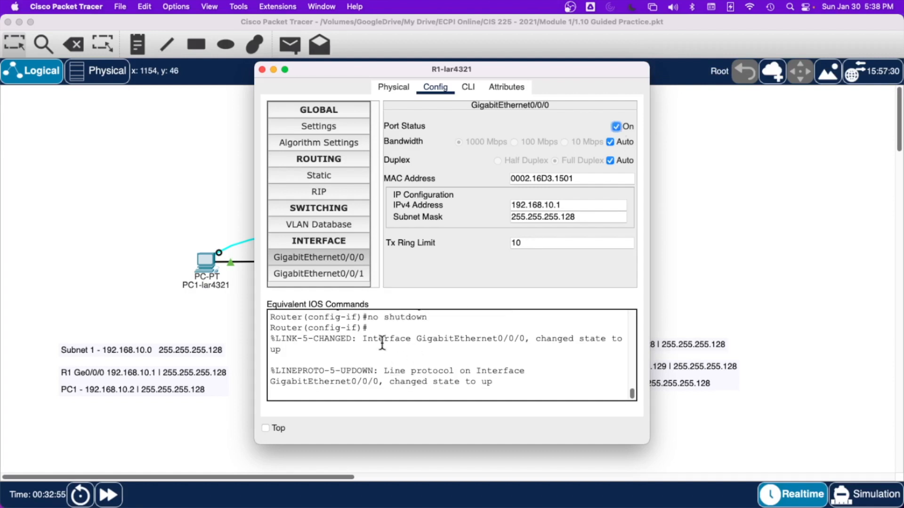
click(471, 84)
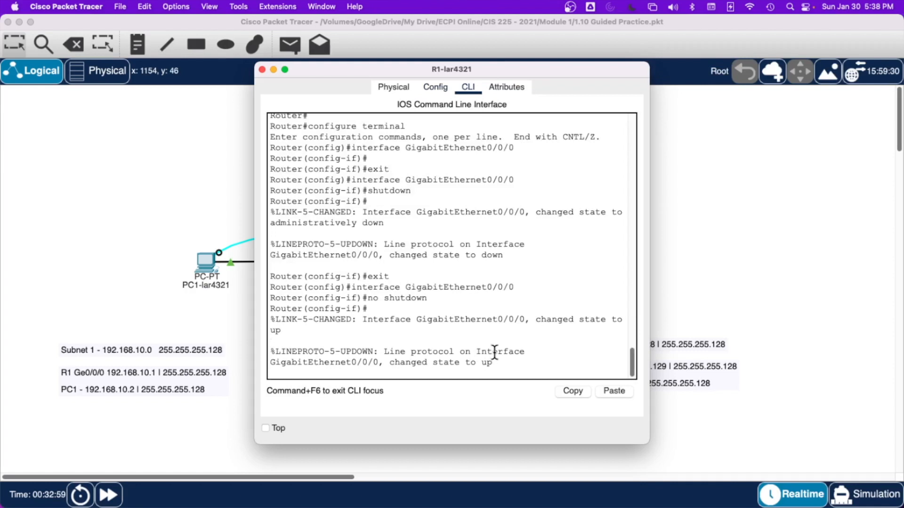
scroll(494, 352, up, 10)
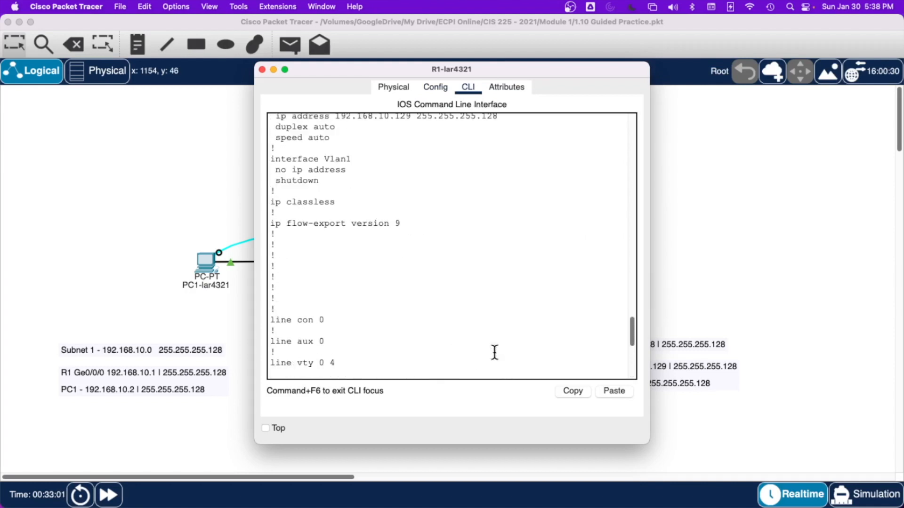
scroll(494, 352, down, 10)
scroll(431, 228, down, 3)
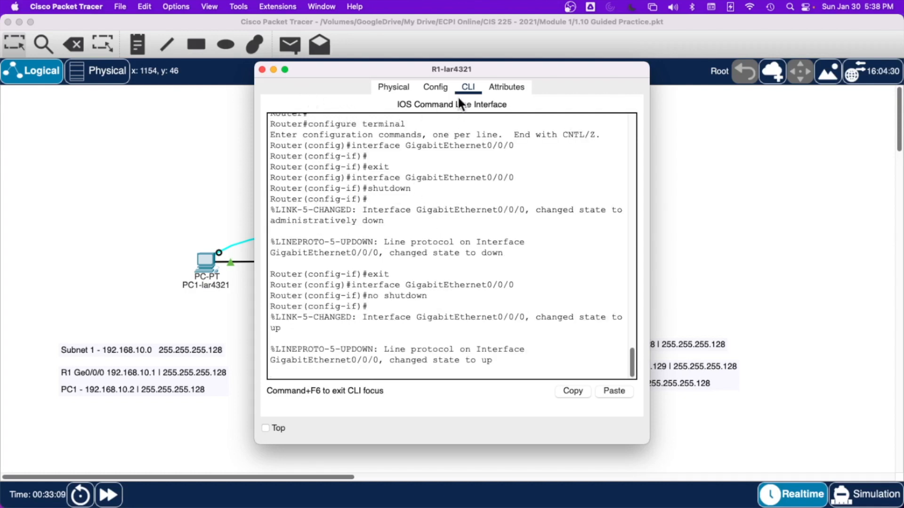
click(263, 68)
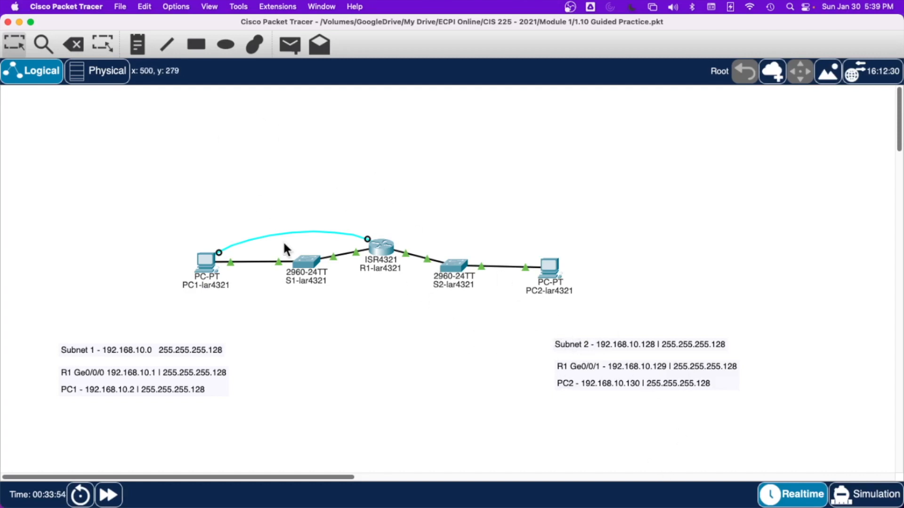
Step: Check the port, IP address and gateway summaries of PC1 and PC2 in the logical topology
double_click(625, 372)
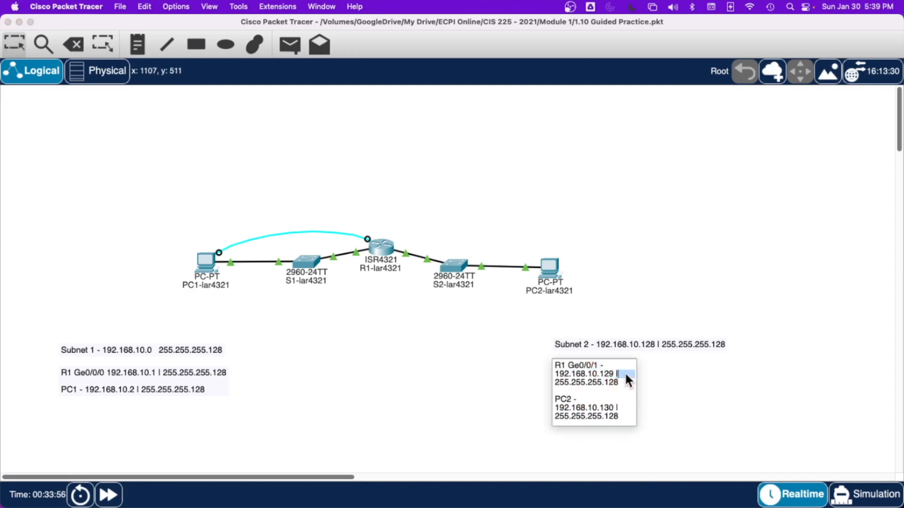
click(648, 393)
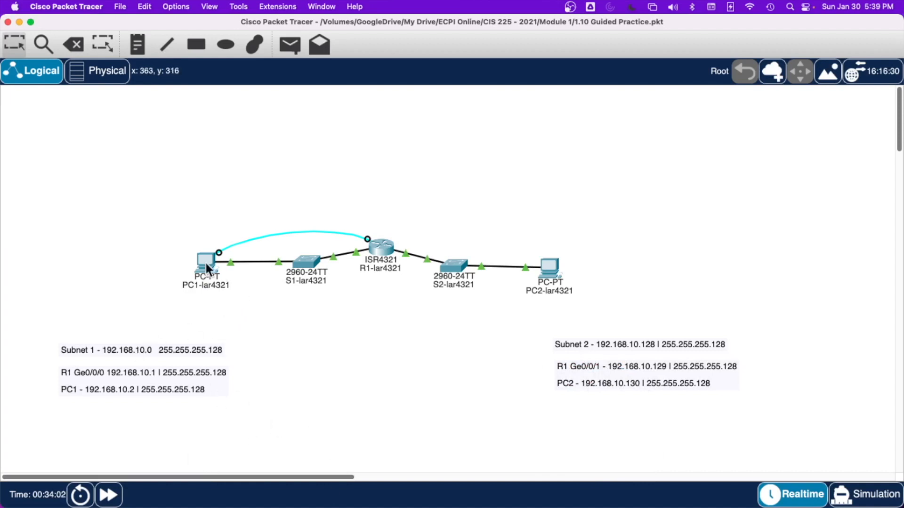
mouse_move(209, 263)
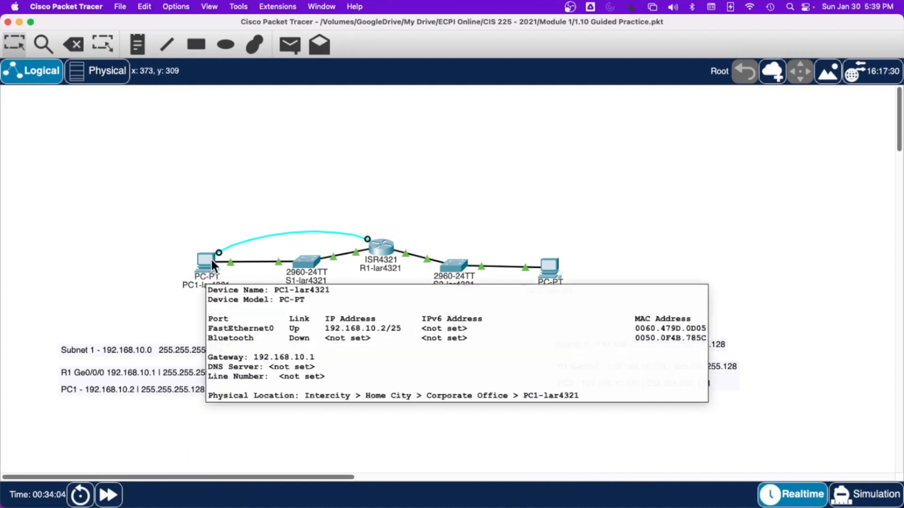
mouse_move(554, 273)
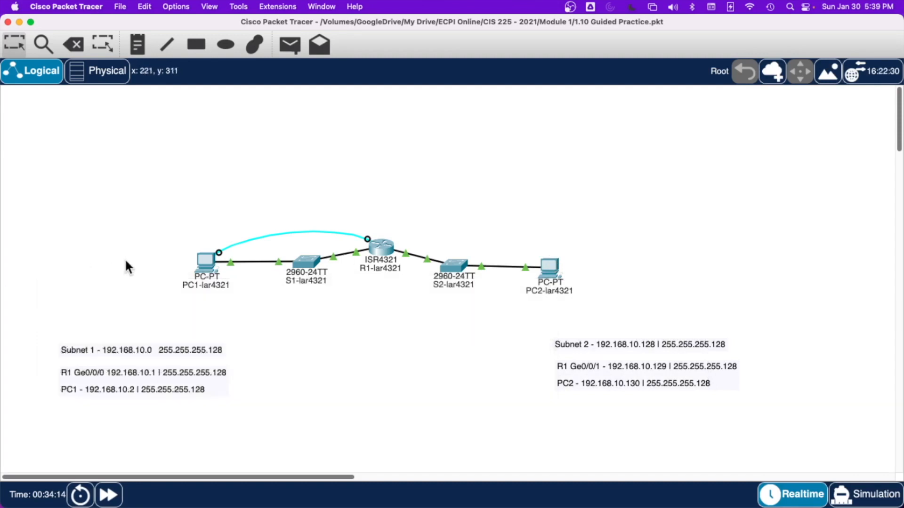
Step: Close the Terminal session on PC1 and open its Command Prompt instead
click(197, 258)
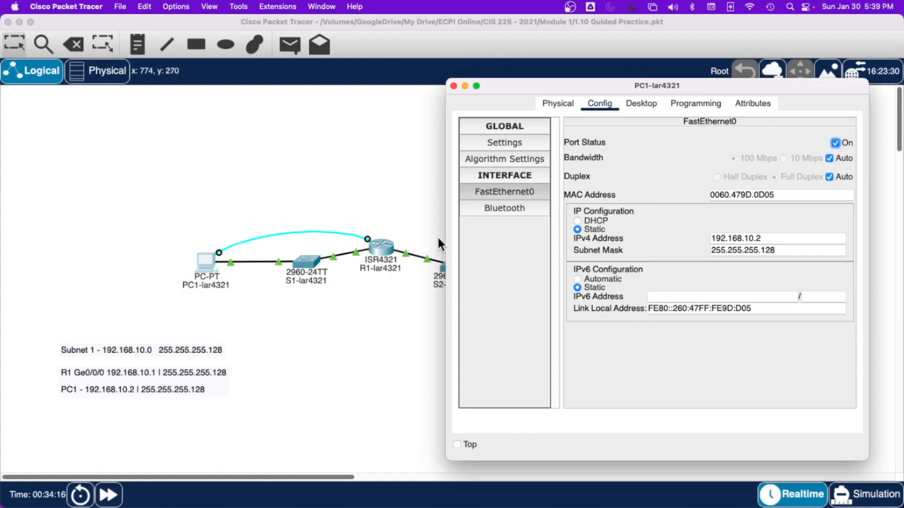
click(652, 105)
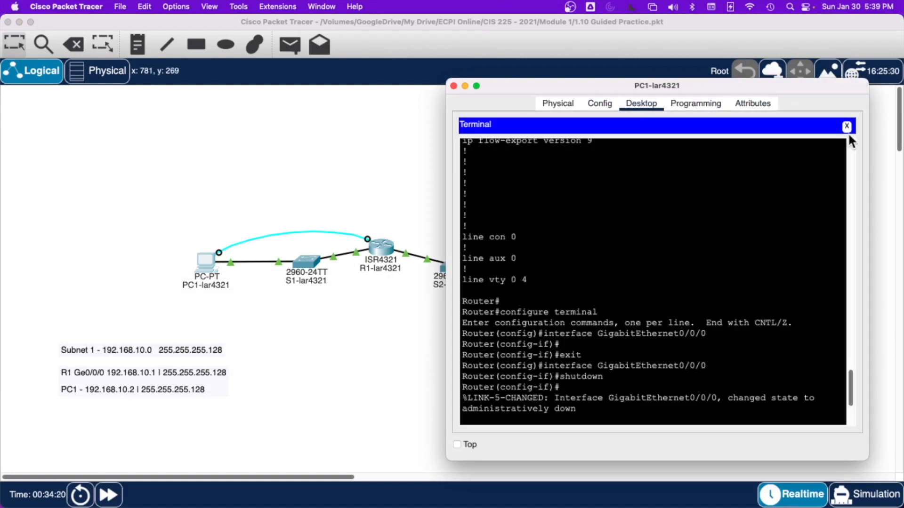
click(846, 127)
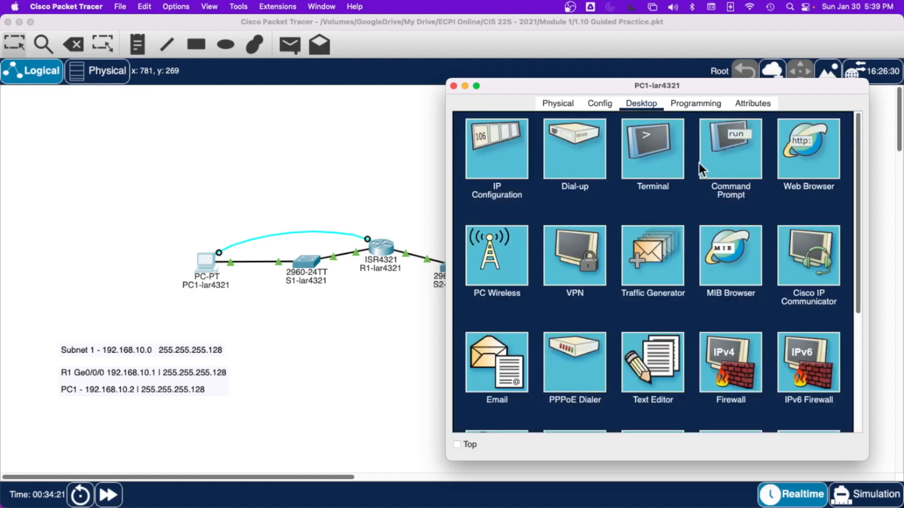
click(722, 142)
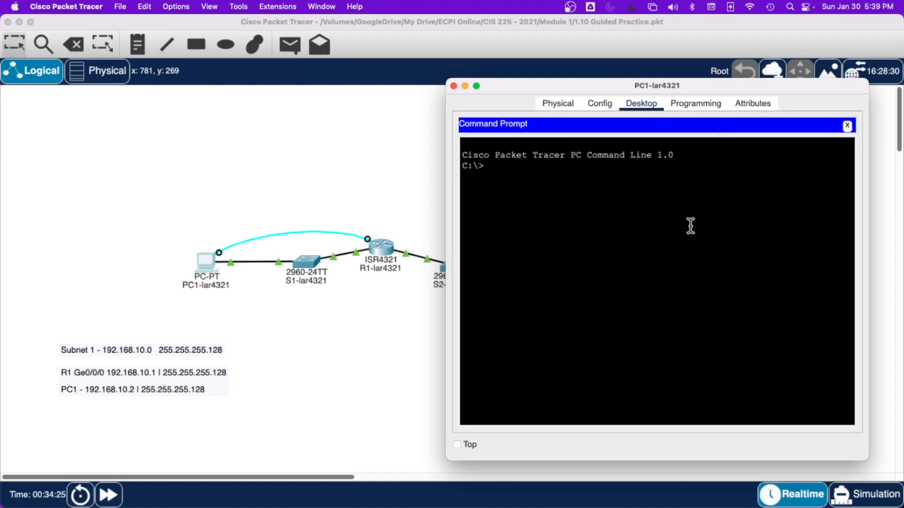
Step: Ping 192.168.10.132 twice from PC1 to test connectivity to the second subnet
text(ping 192.168.10.132)
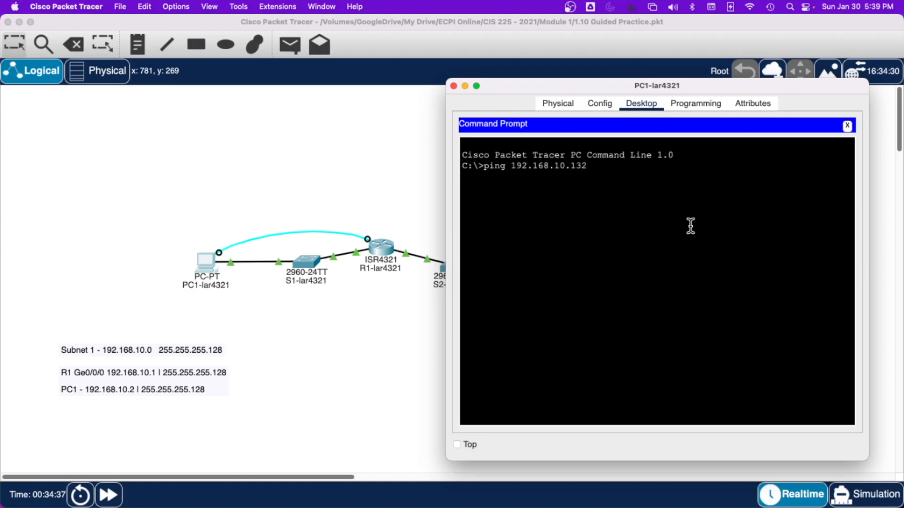
key(Return)
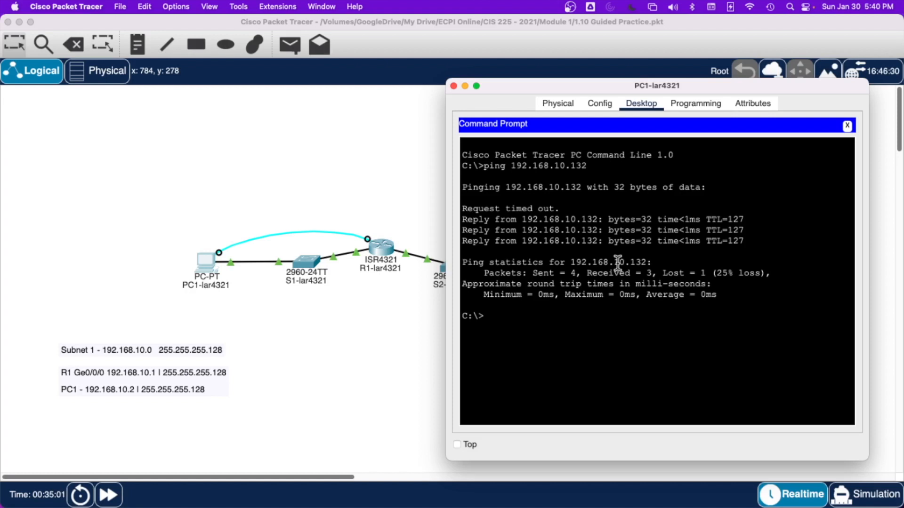
key(Up)
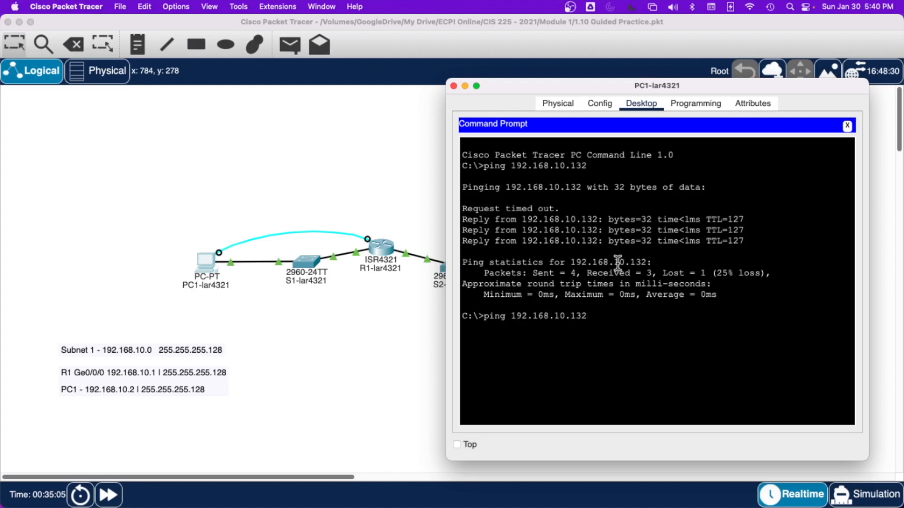
key(Return)
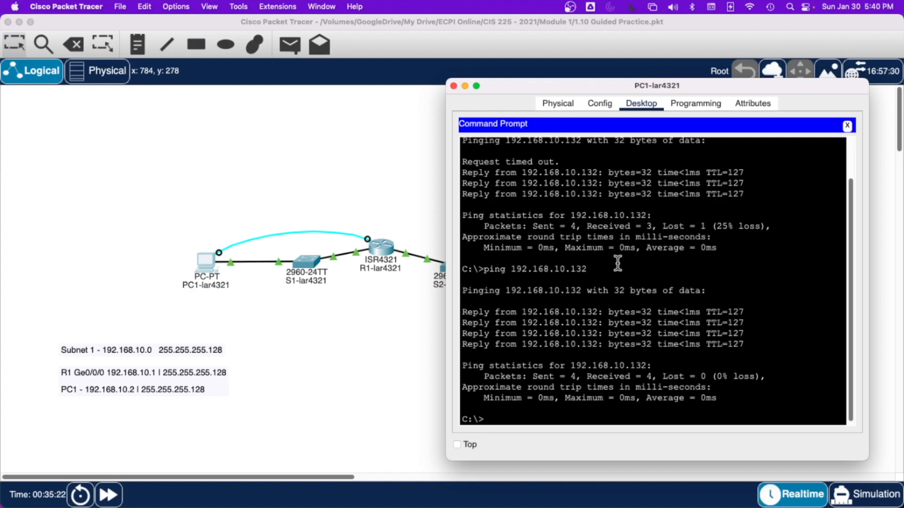
Step: Ping R1's GigabitEthernet0/0/0 address, 192.168.10.1, from PC1 by editing the previous ping command
key(Up)
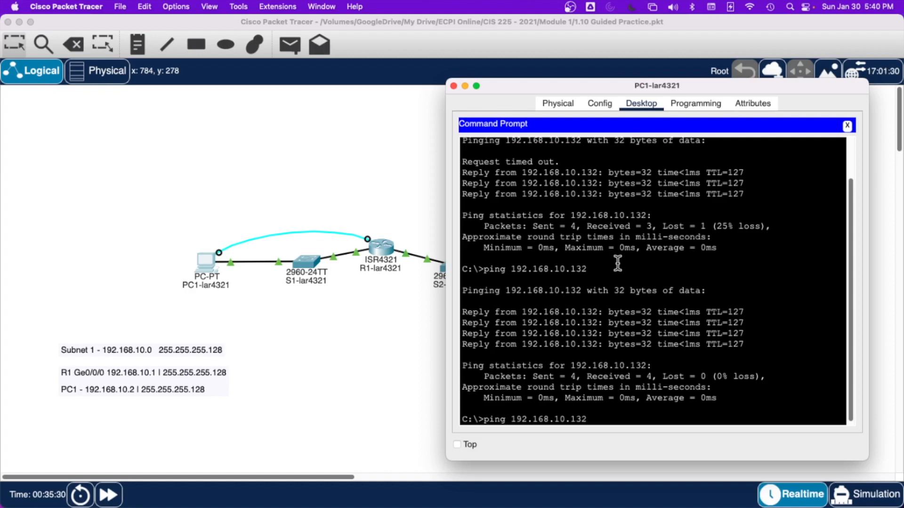
key(BackSpace)
key(BackSpace)
key(Return)
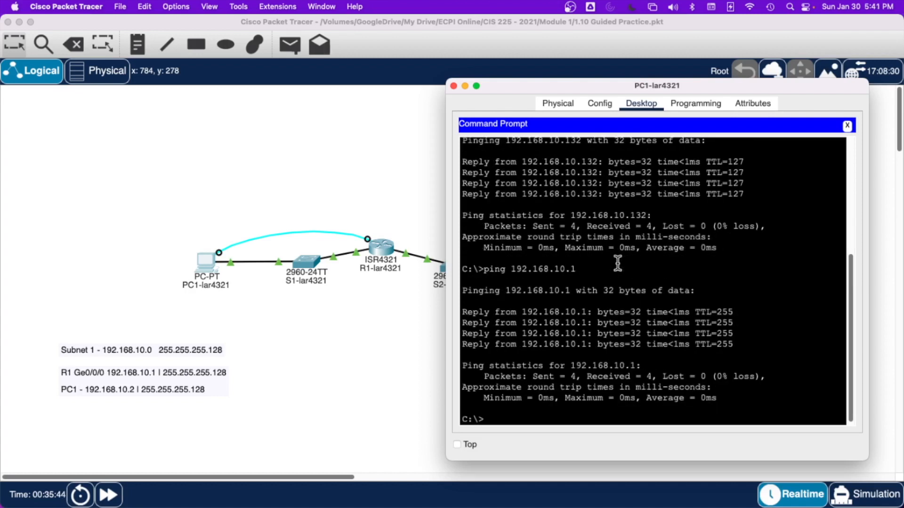
Step: Ping R1's GigabitEthernet0/0/1 address, 192.168.10.129, from PC1 and close the PC1 window
key(Up)
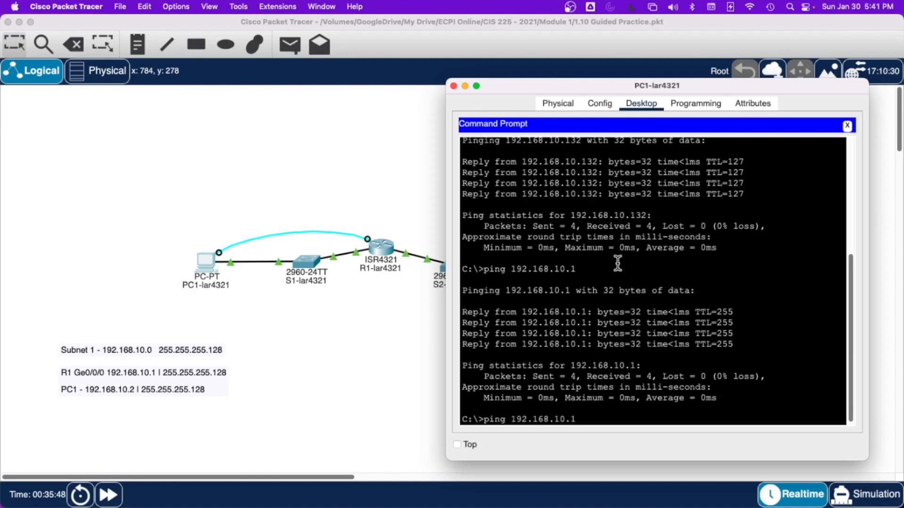
text(129)
key(BackSpace)
key(BackSpace)
key(BackSpace)
key(BackSpace)
text(129)
key(Return)
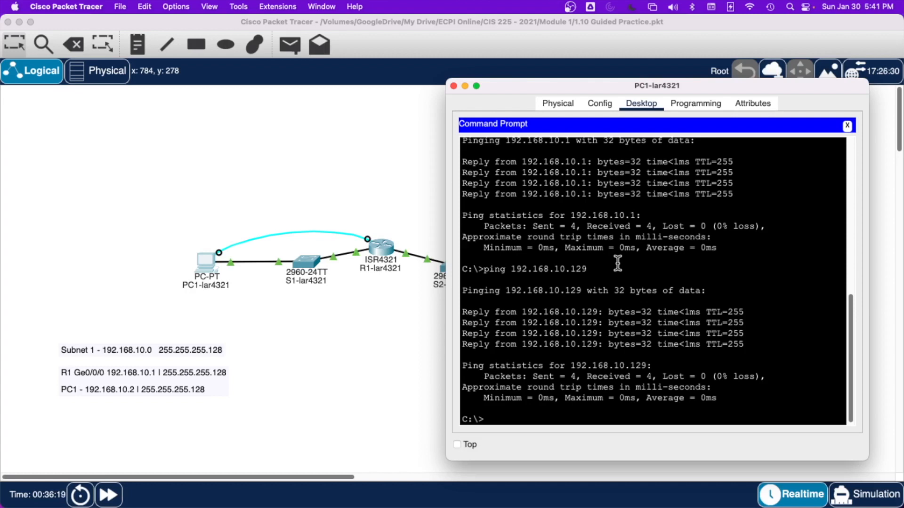
click(453, 86)
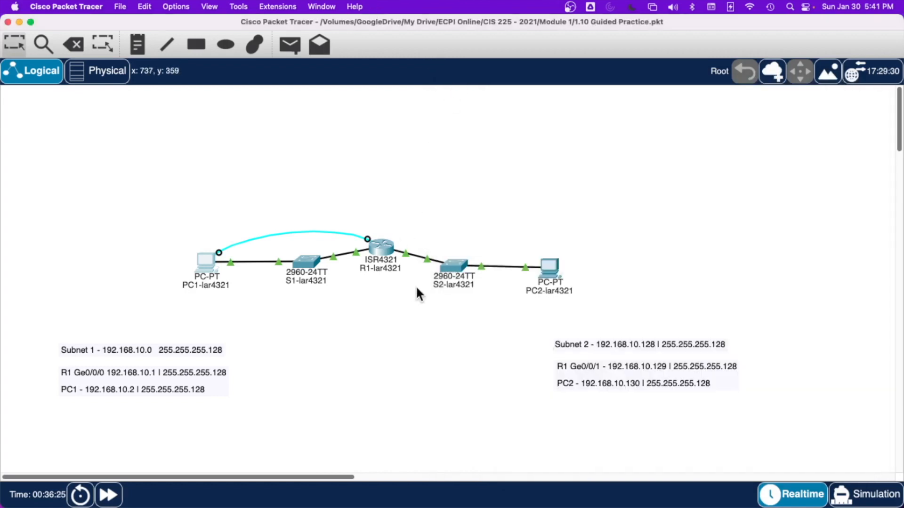